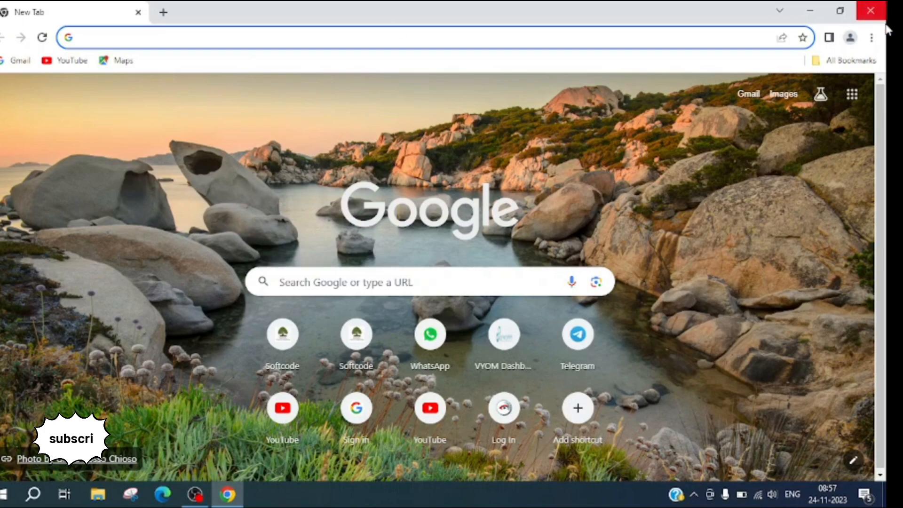
- Open Gmail, expand the main menu and start composing a new message
click(750, 96)
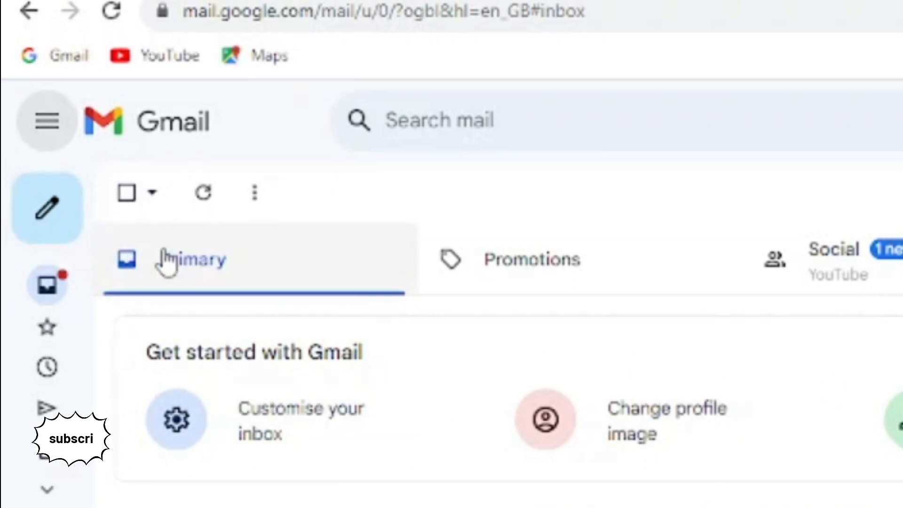
mouse_move(40, 227)
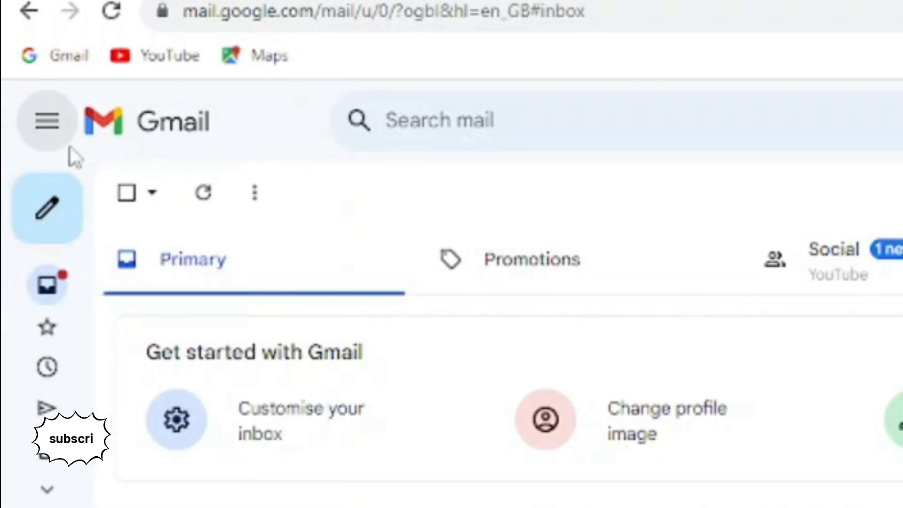
click(47, 123)
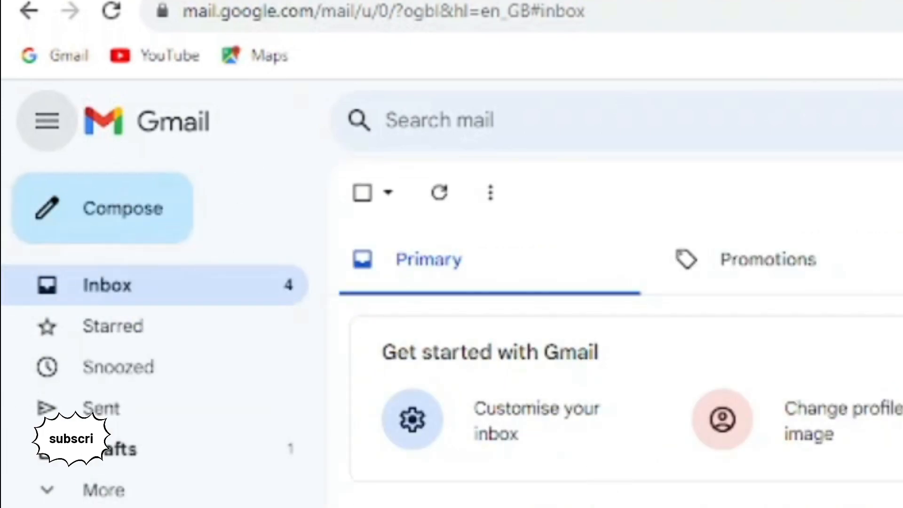
click(103, 217)
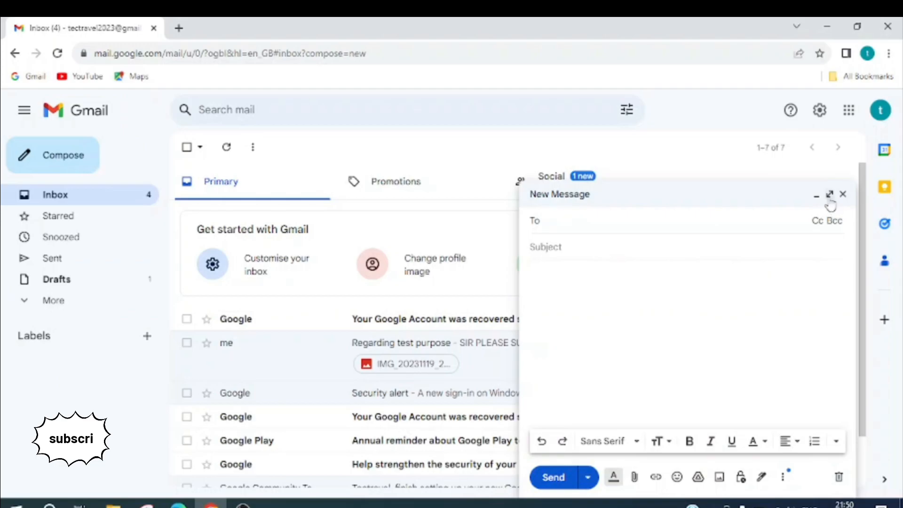
- Expand the new message window to full screen, dismiss the tip and restore the window to its default size
click(830, 195)
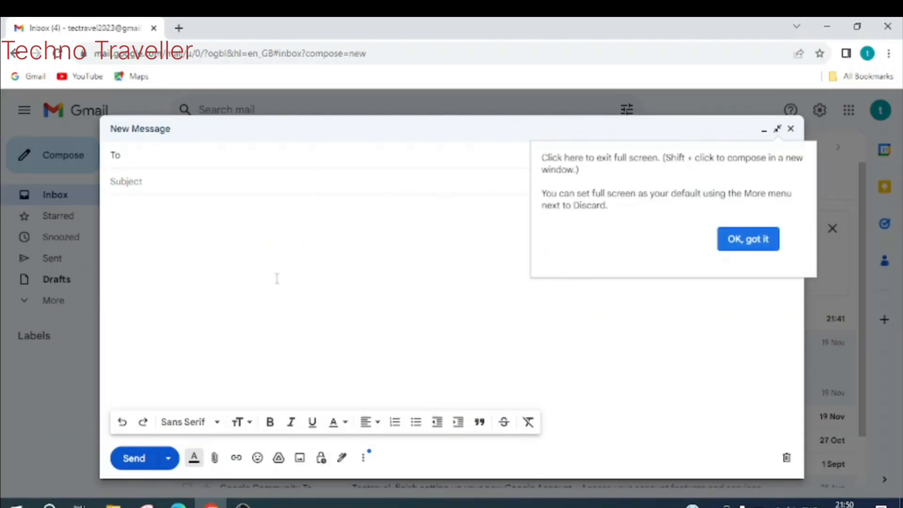
click(757, 241)
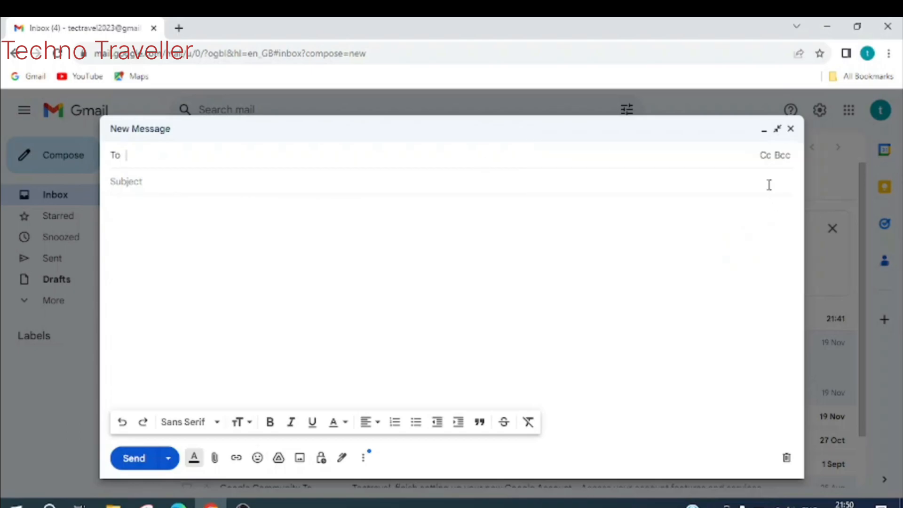
click(781, 132)
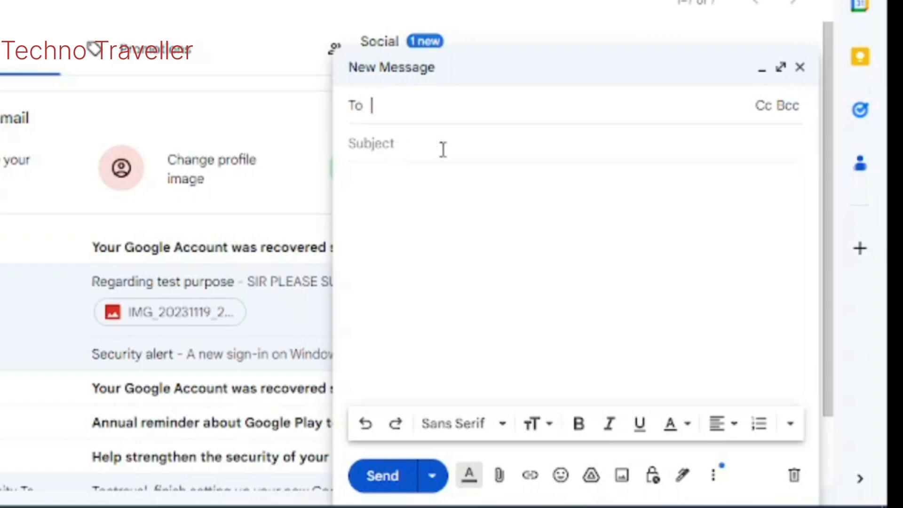
- Show the Cc and Bcc fields in the new message, leaving them empty
click(759, 106)
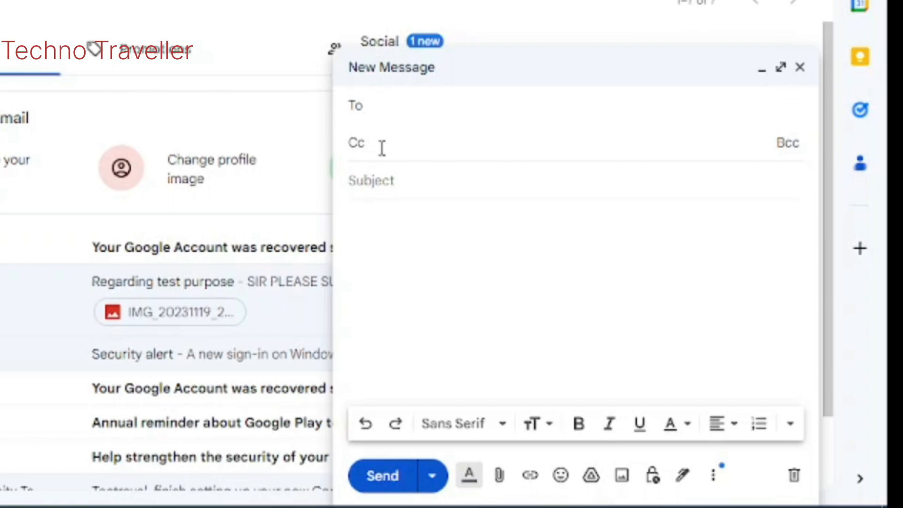
click(786, 143)
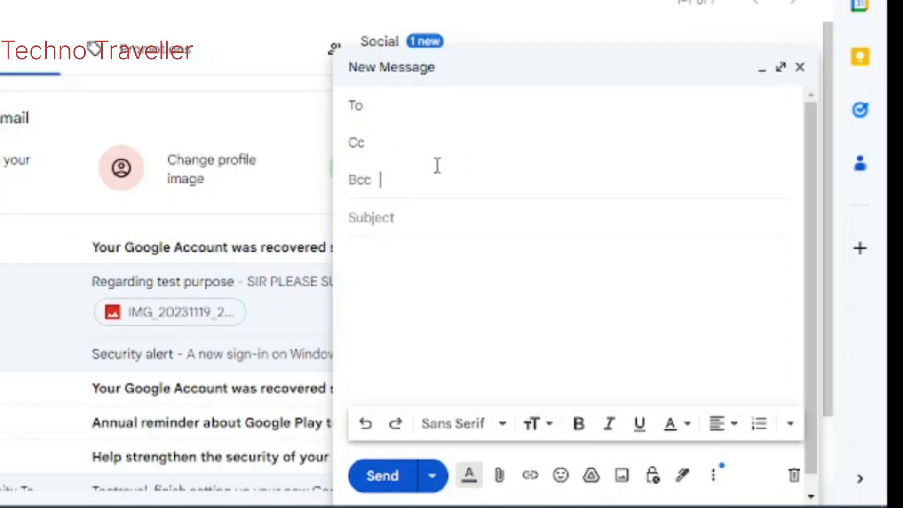
click(417, 216)
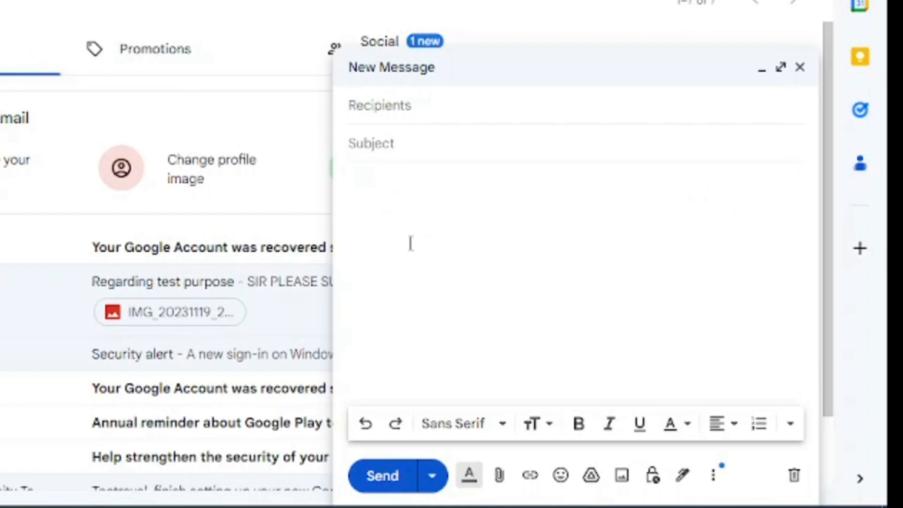
- Add the suggested contact as the To recipient and the same contact as the Cc recipient
click(459, 110)
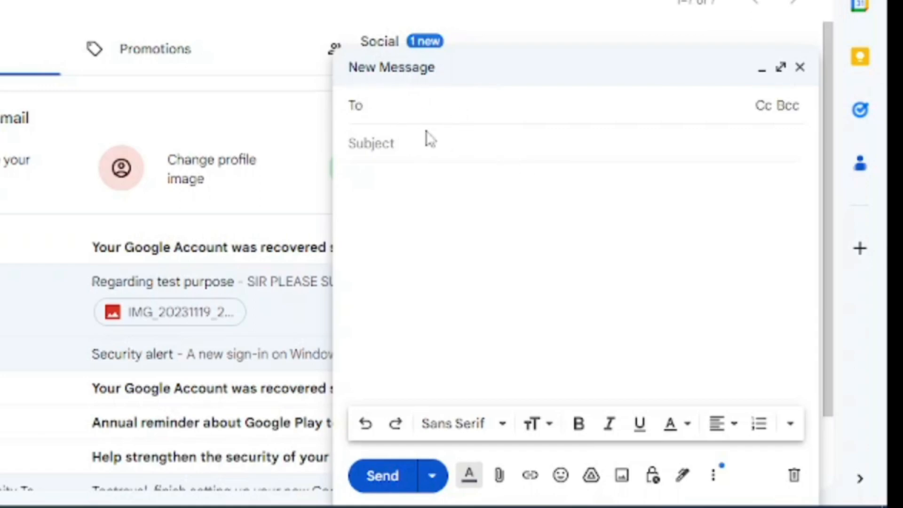
text(tra)
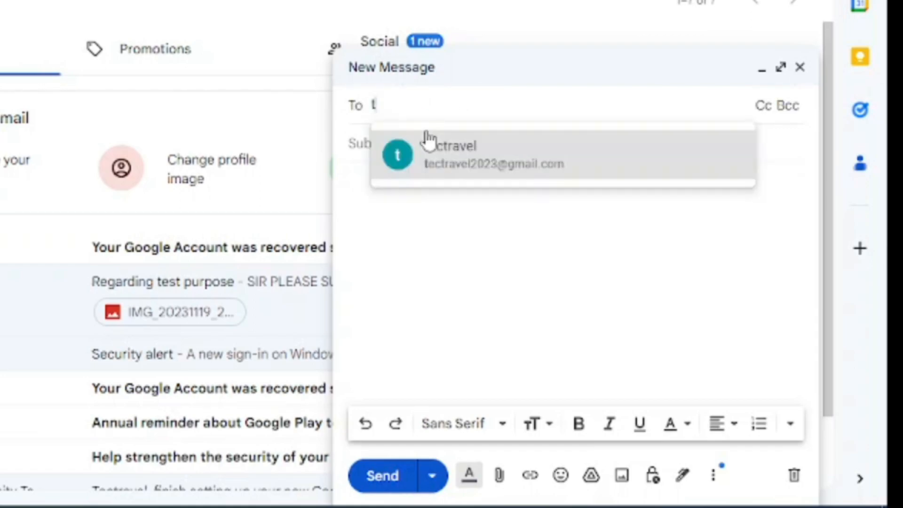
click(493, 166)
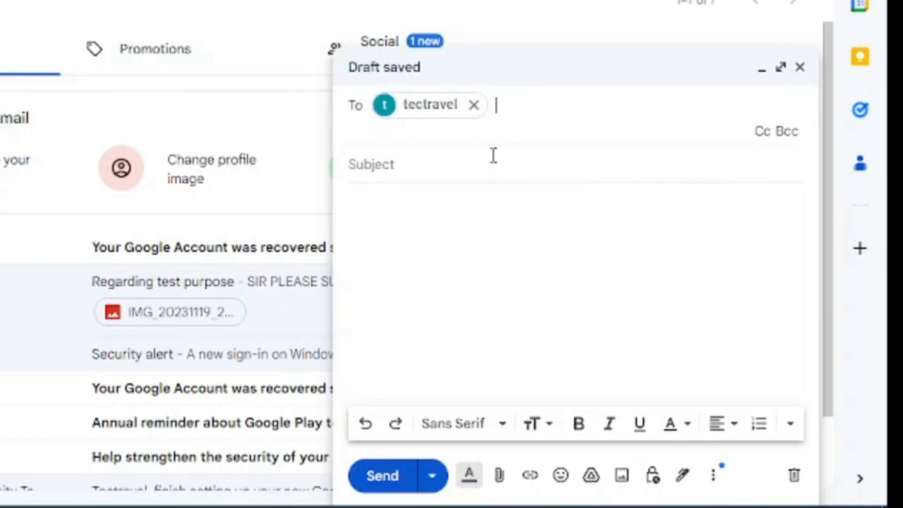
click(767, 134)
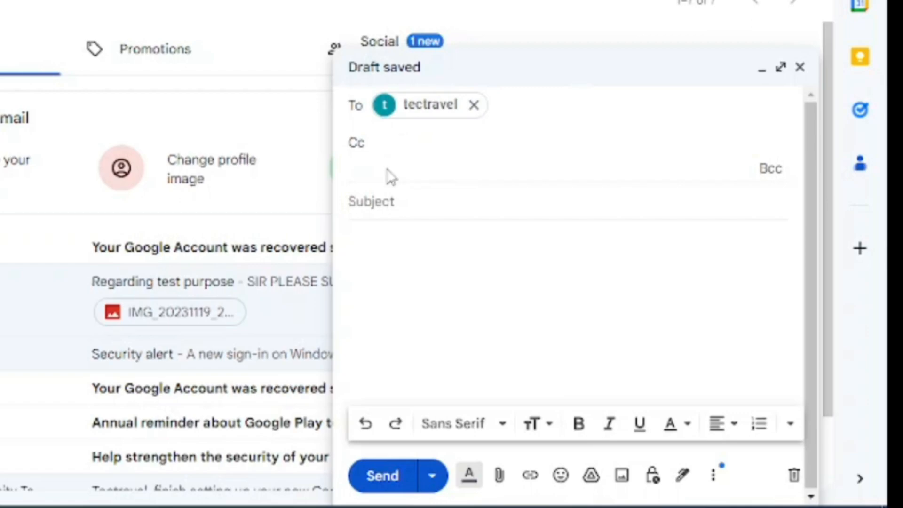
text(tra)
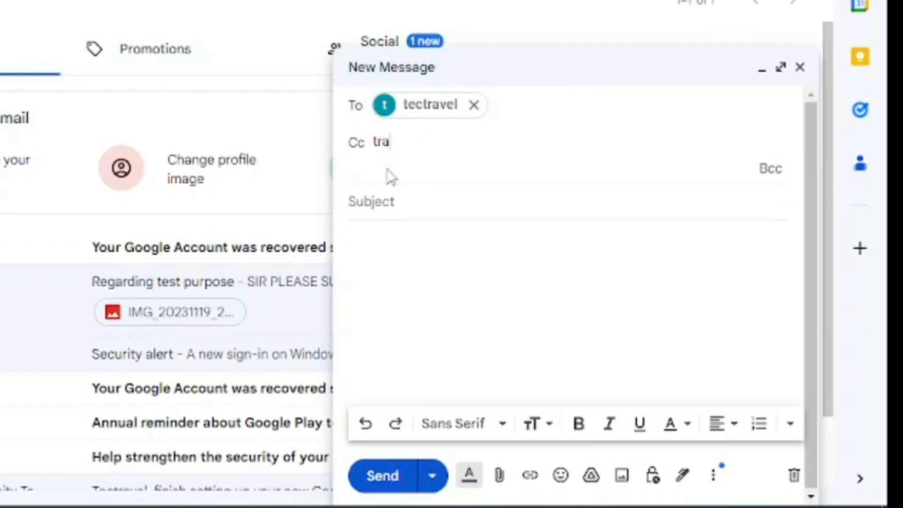
key(Return)
- Enter "Regarding Test PURPOSE" as the message subject
click(408, 207)
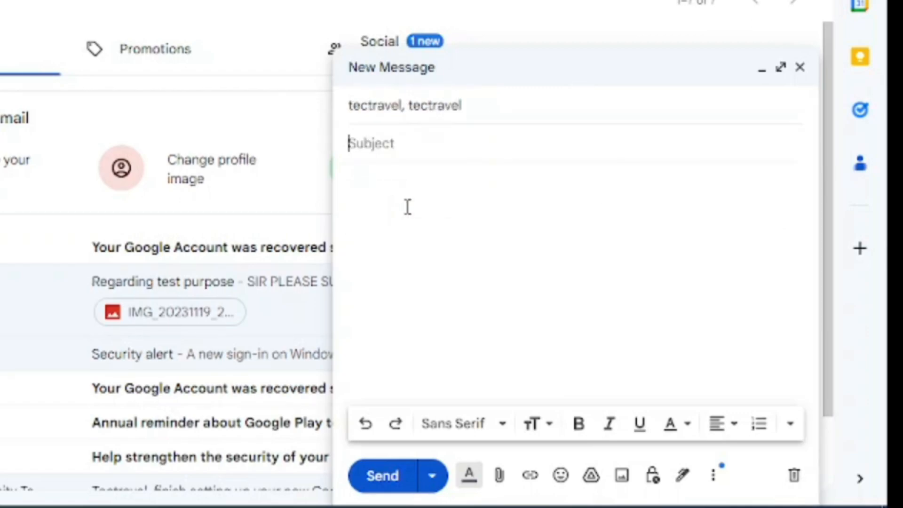
text(Rega)
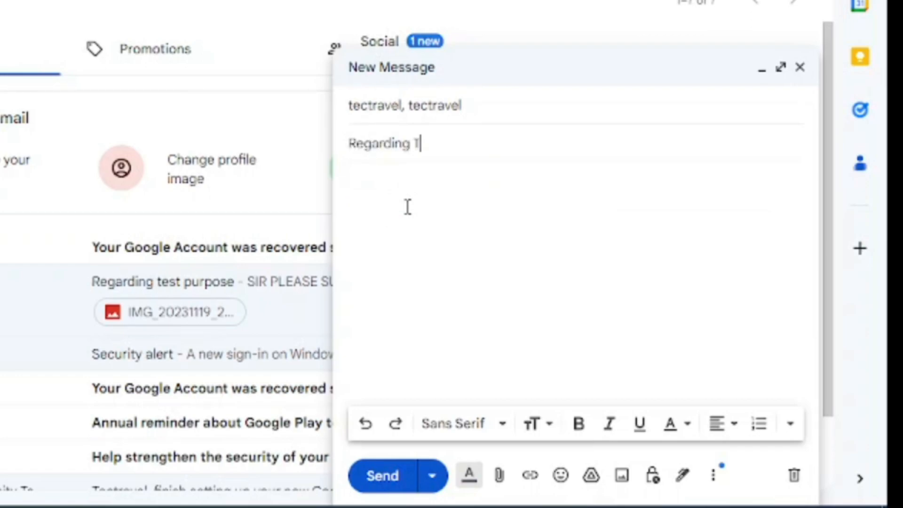
text(rding Test PURPOSE)
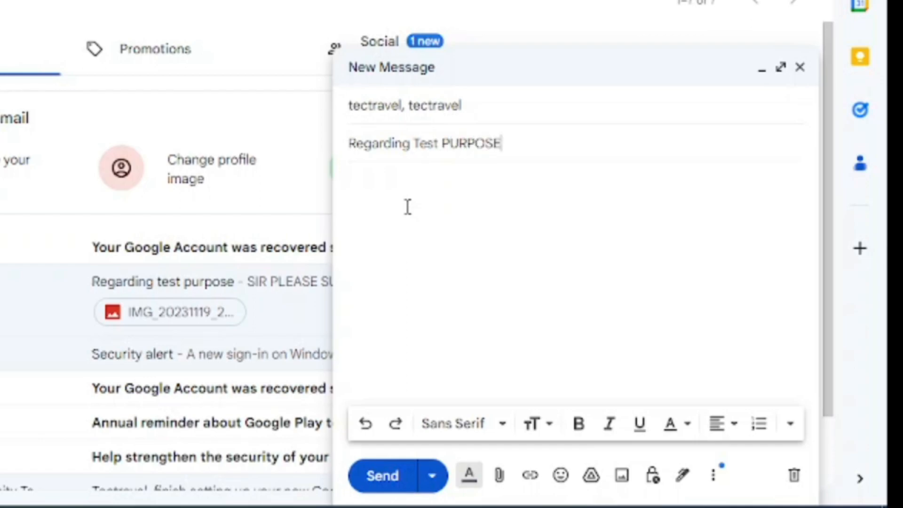
- Write the message body with "Sir" on the first line and an indented "Regarding test Purpose" on the second
click(371, 183)
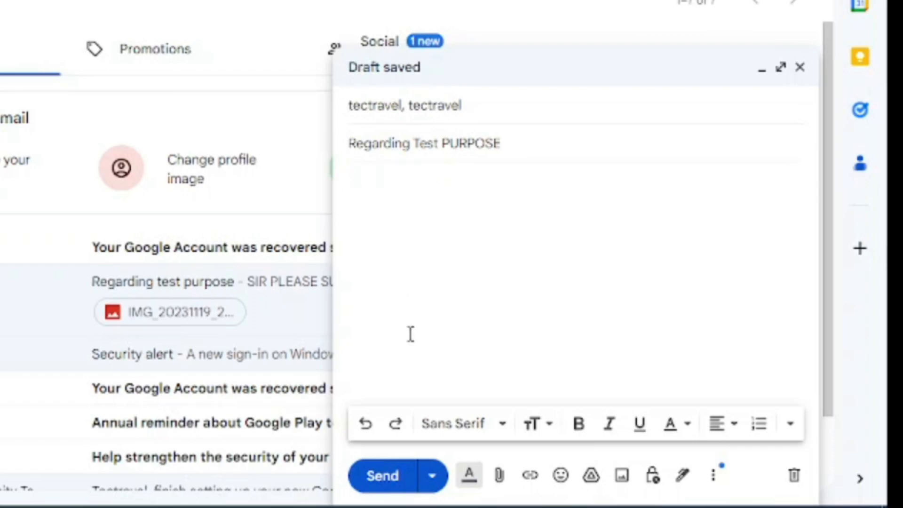
text(Sir)
key(Return)
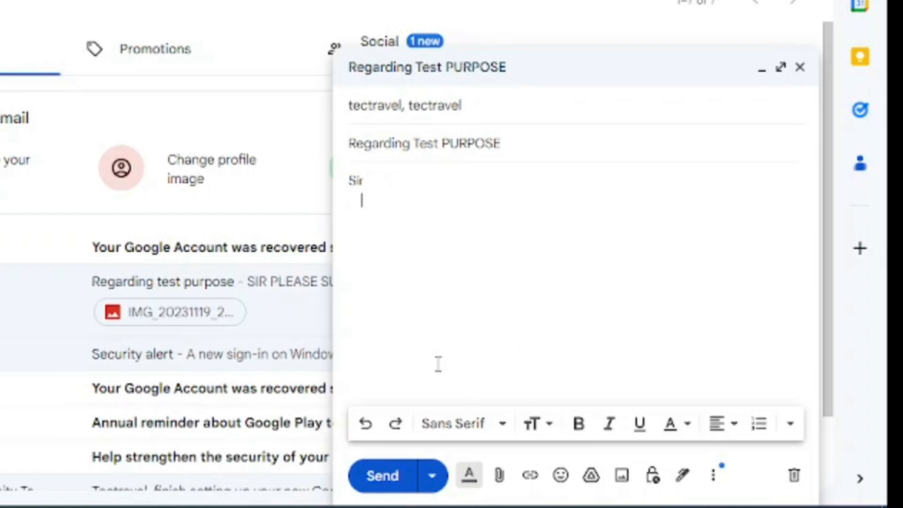
text(Regard)
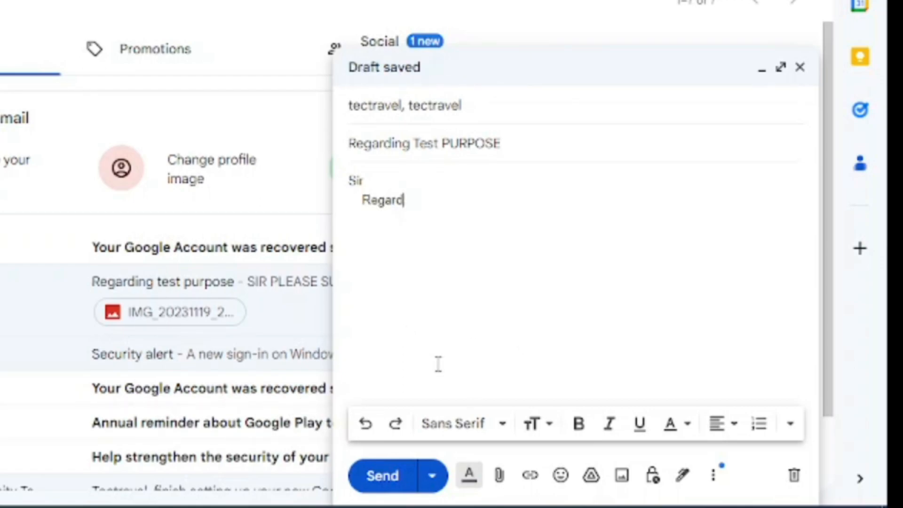
text(ing TEs)
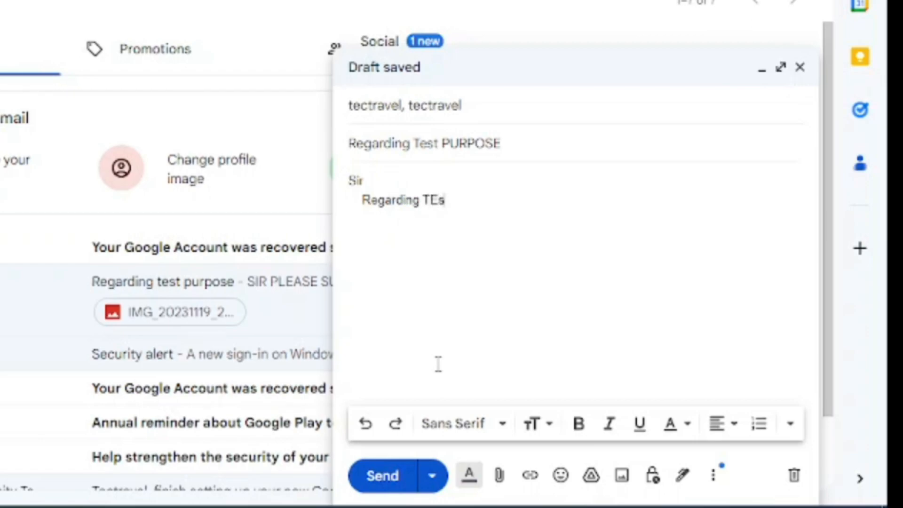
key(BackSpace)
key(BackSpace)
key(BackSpace)
text(tes )
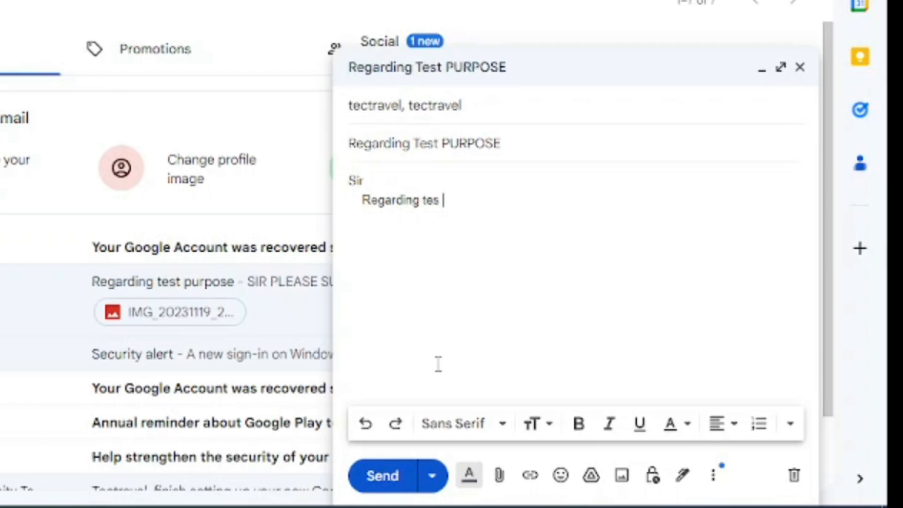
text(Purpose)
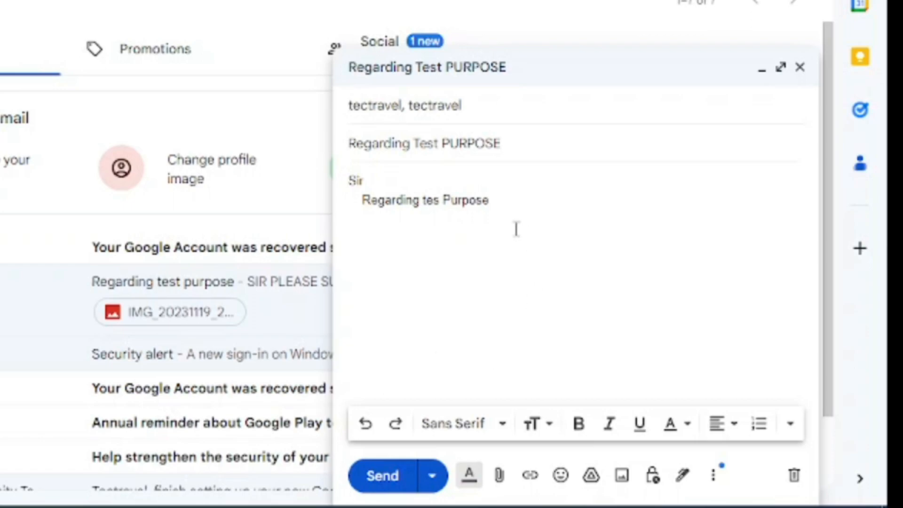
click(441, 201)
text(t)
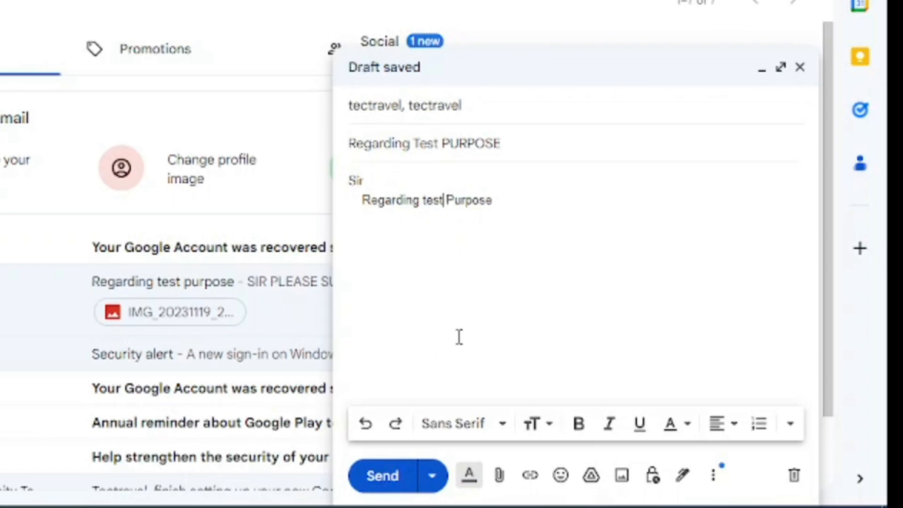
- Undo the last edit in the message body and redo it
click(367, 425)
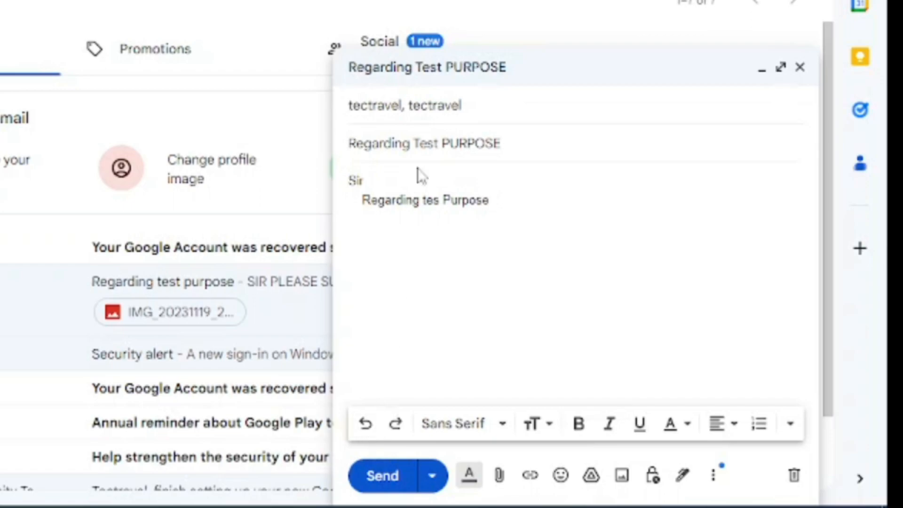
click(396, 431)
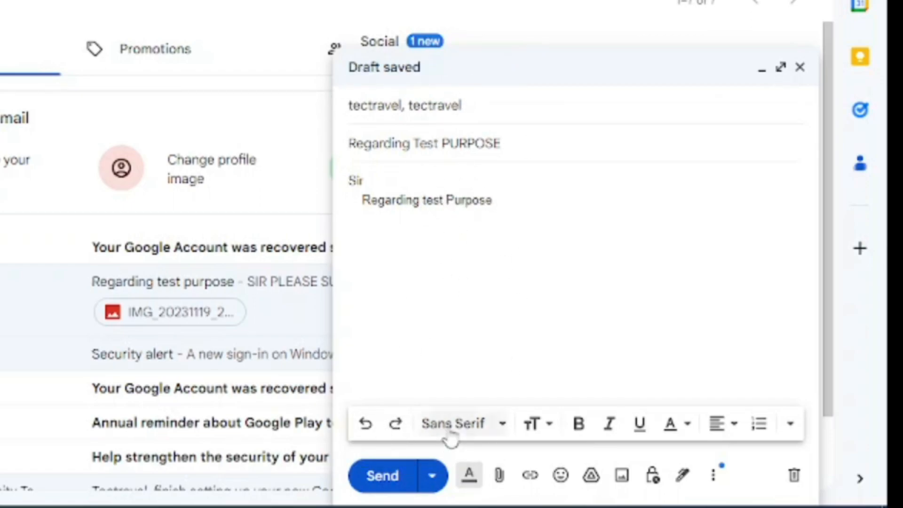
- Select the whole message body and set its font to Wide
click(501, 427)
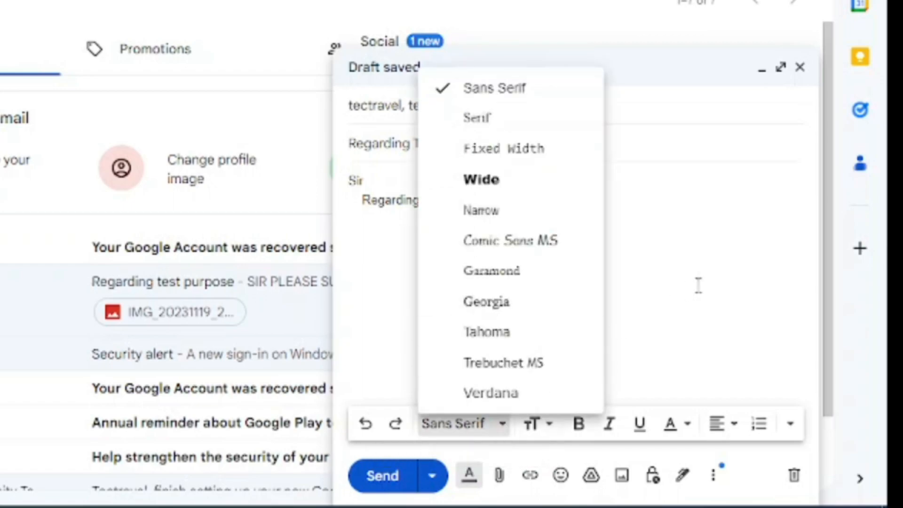
click(429, 214)
drag(514, 199, 313, 181)
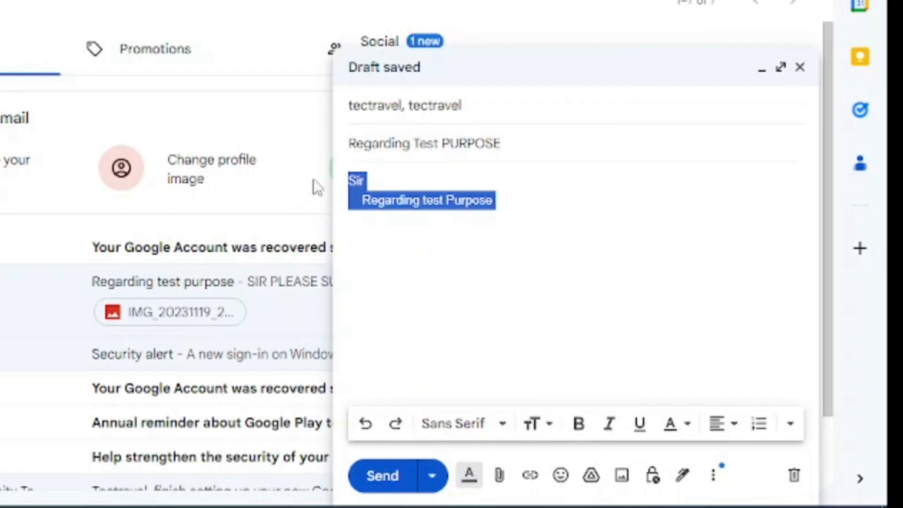
click(502, 425)
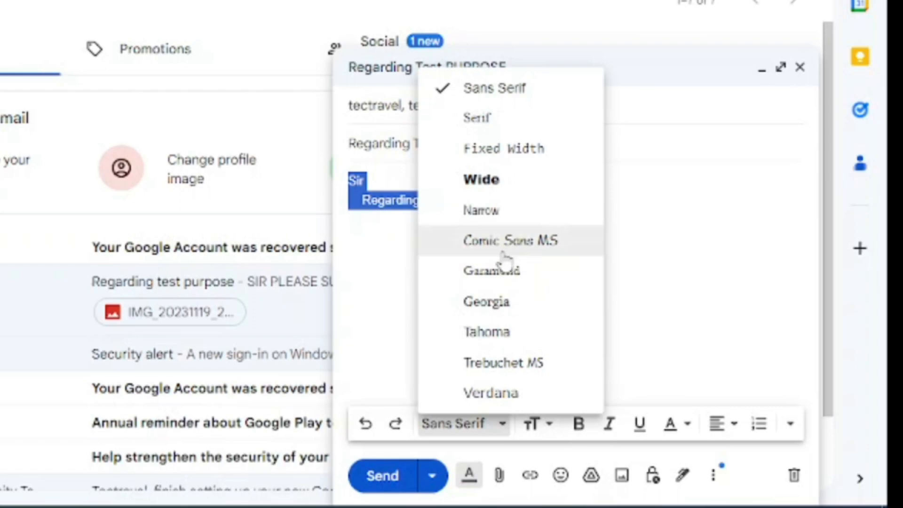
click(487, 181)
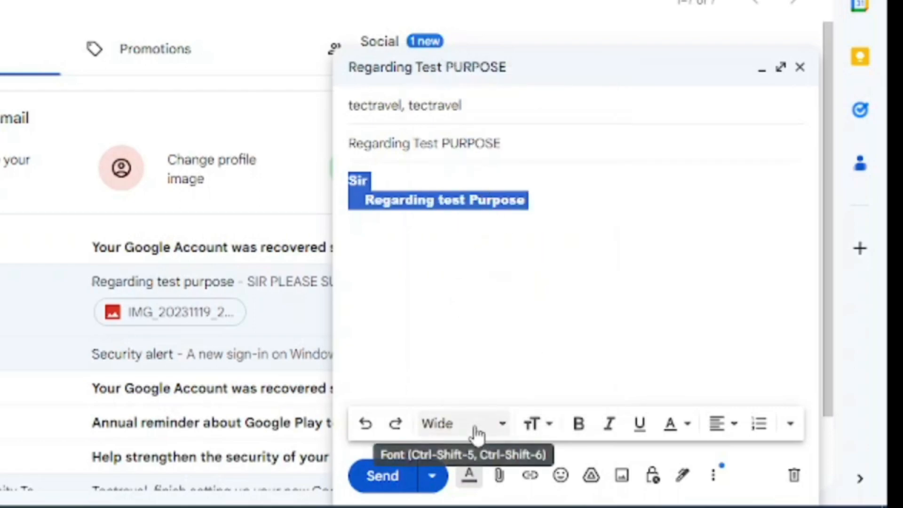
- Change the selected body text to the Garamond font at Large size
click(501, 425)
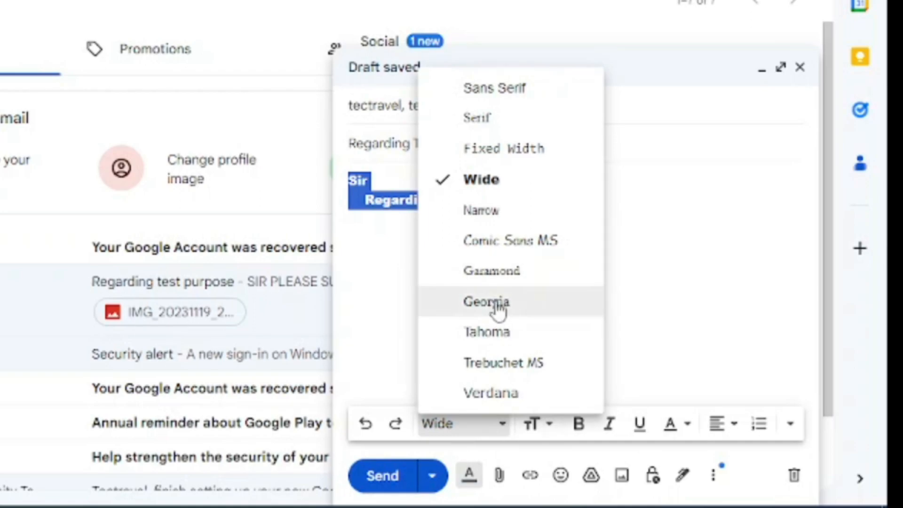
click(511, 275)
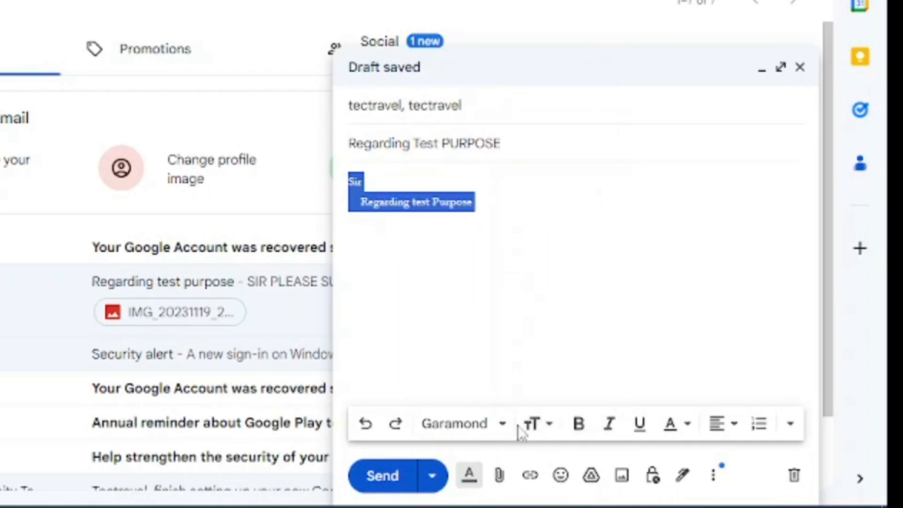
click(554, 425)
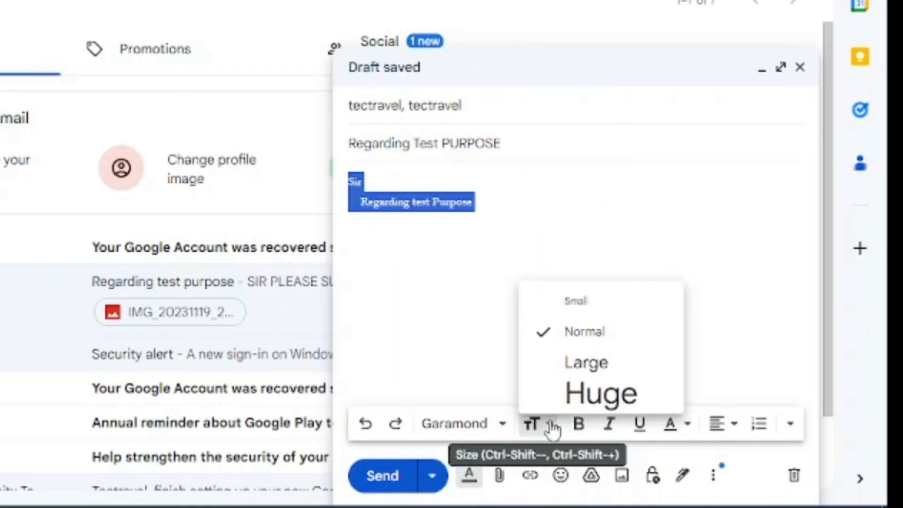
click(606, 369)
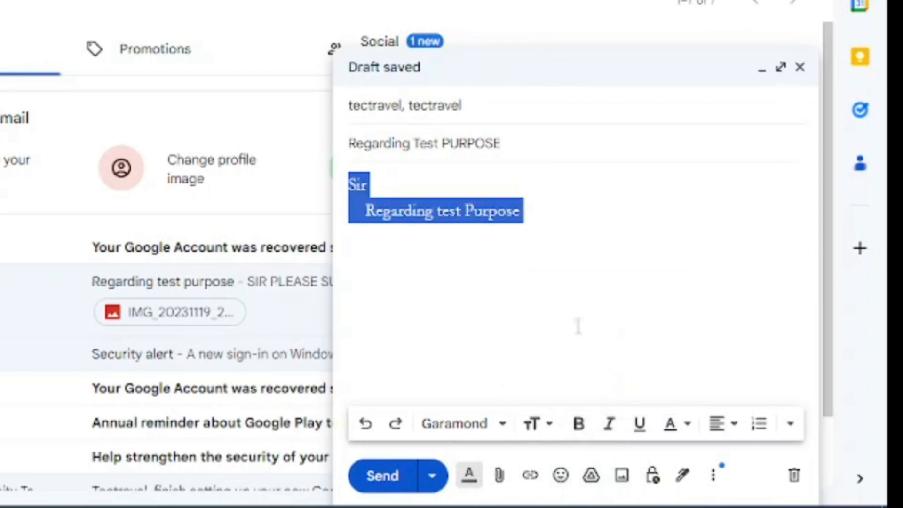
- Select both lines of the message body and make them bold
click(544, 426)
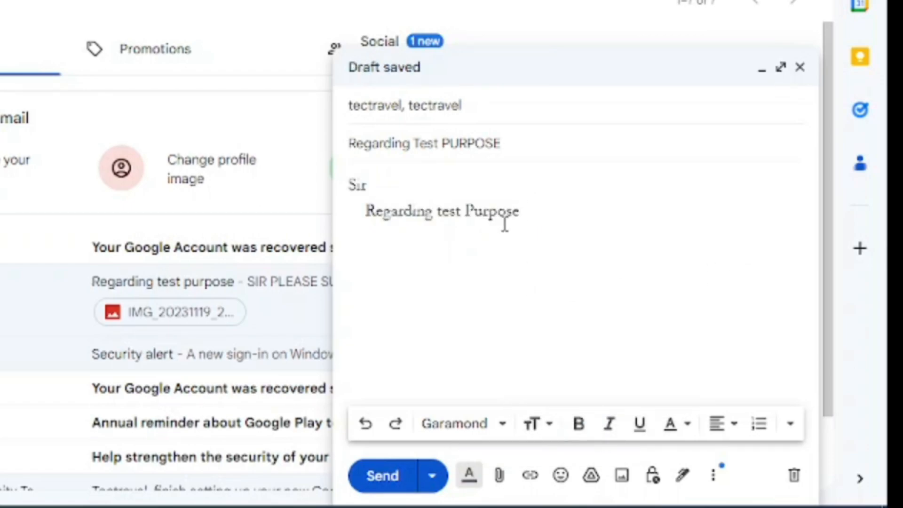
drag(538, 214, 347, 195)
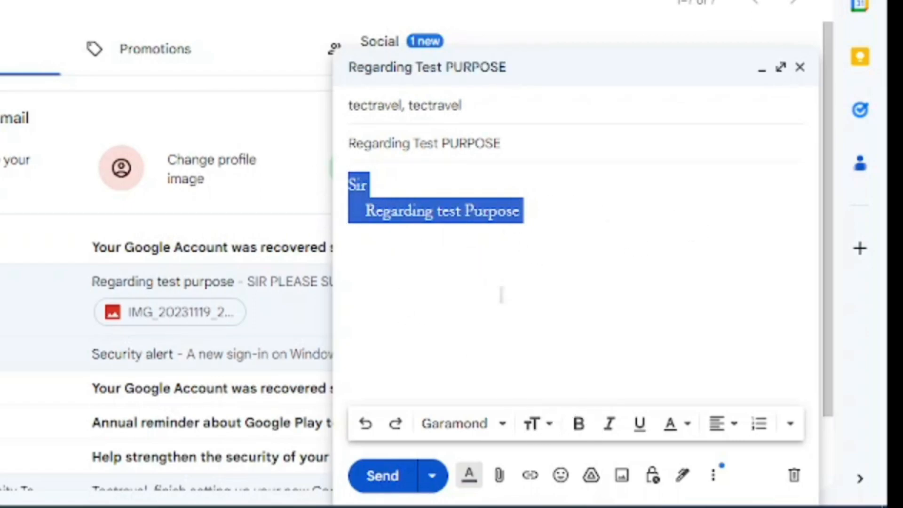
click(580, 427)
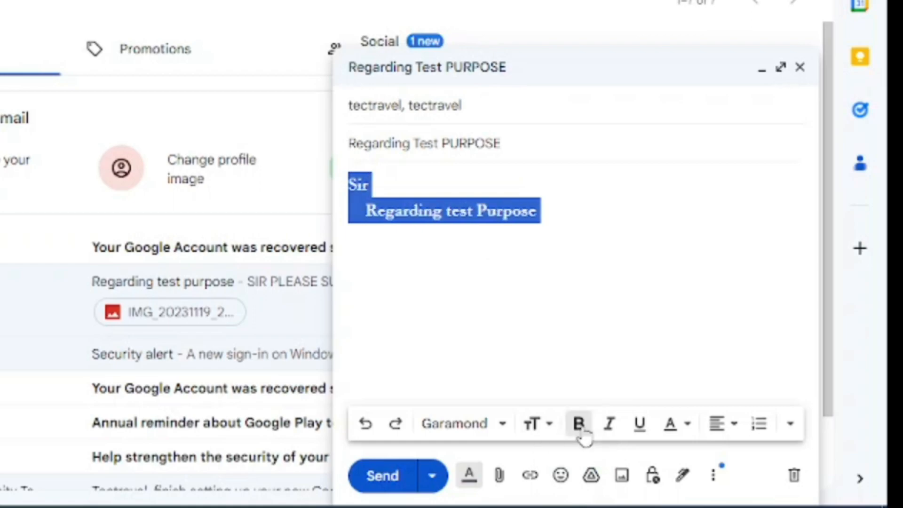
click(423, 387)
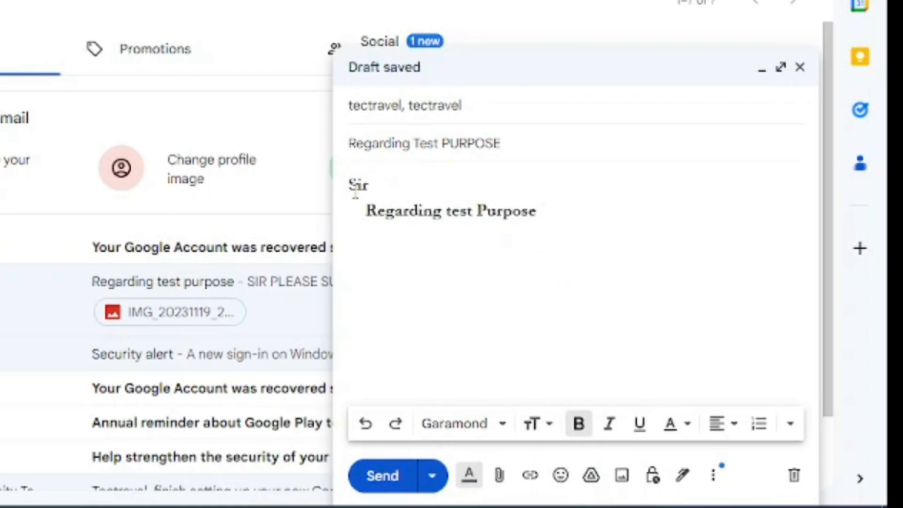
- Make the whole message body italic and underlined, and set its text colour to blue
drag(349, 185, 551, 237)
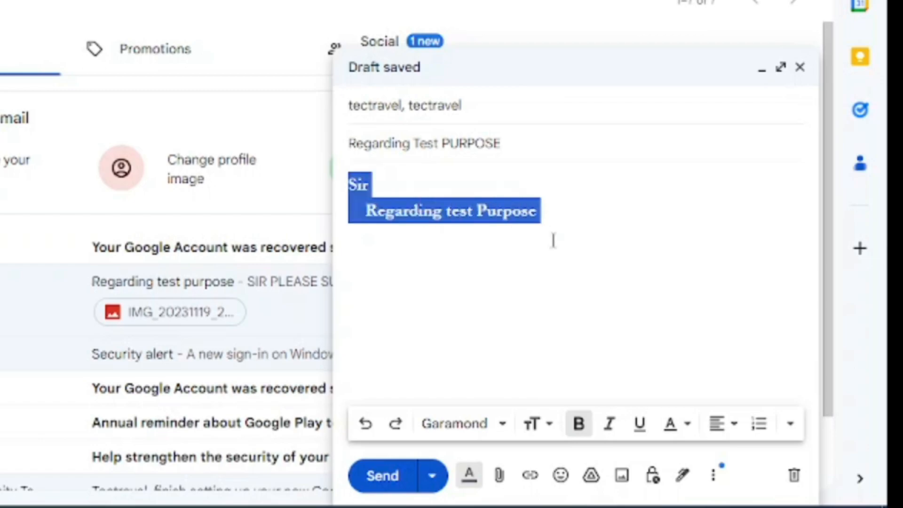
click(609, 425)
click(651, 427)
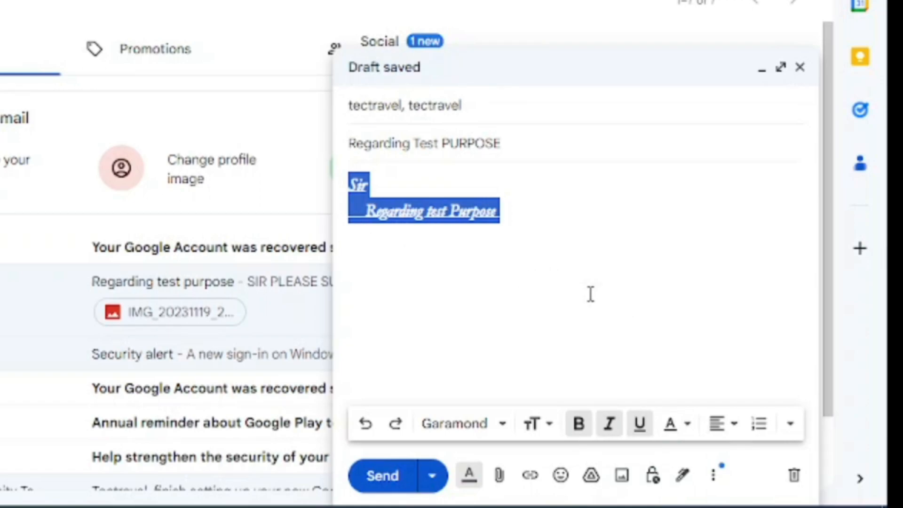
click(687, 424)
click(653, 289)
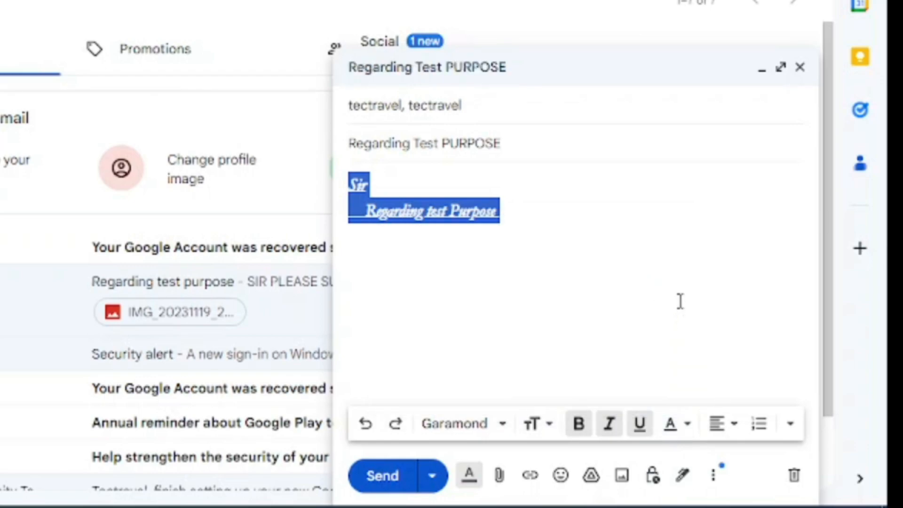
click(386, 298)
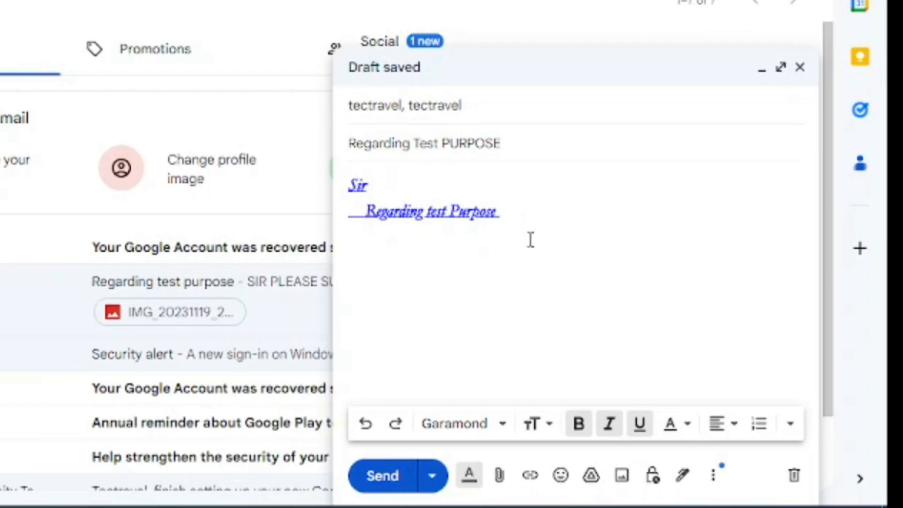
- Add the closing line "Thanks & Regards" after a blank line below the body text, followed by a new empty line
text(Thank)
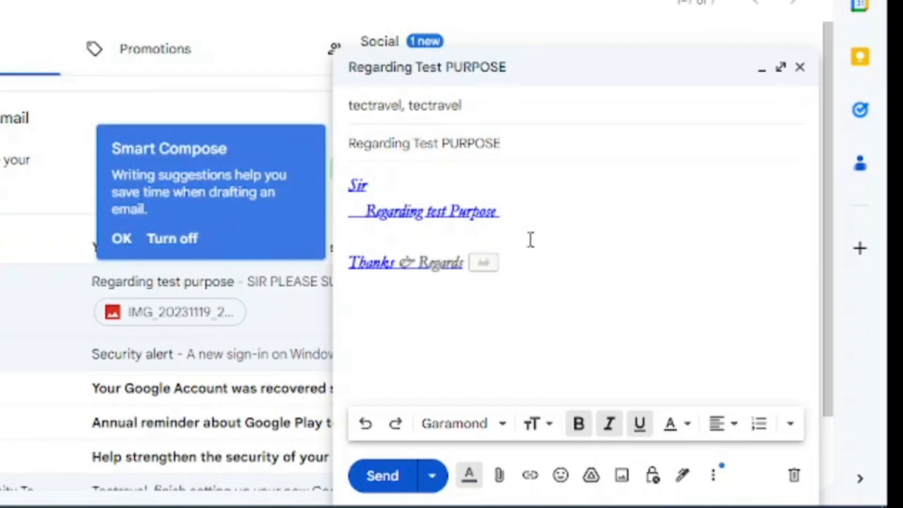
key(Tab)
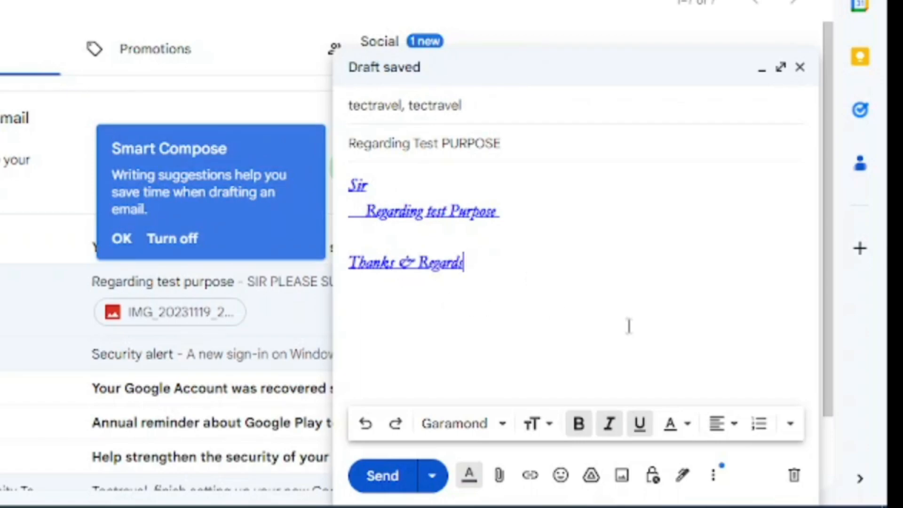
text(chnopa)
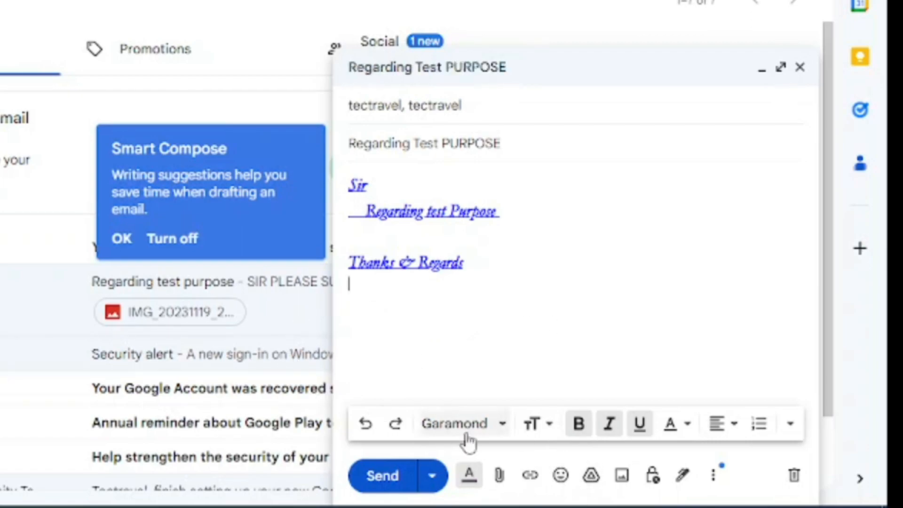
- Attach the Excel file "Pending Tickets (35).xlsx" from the computer to the message
click(499, 480)
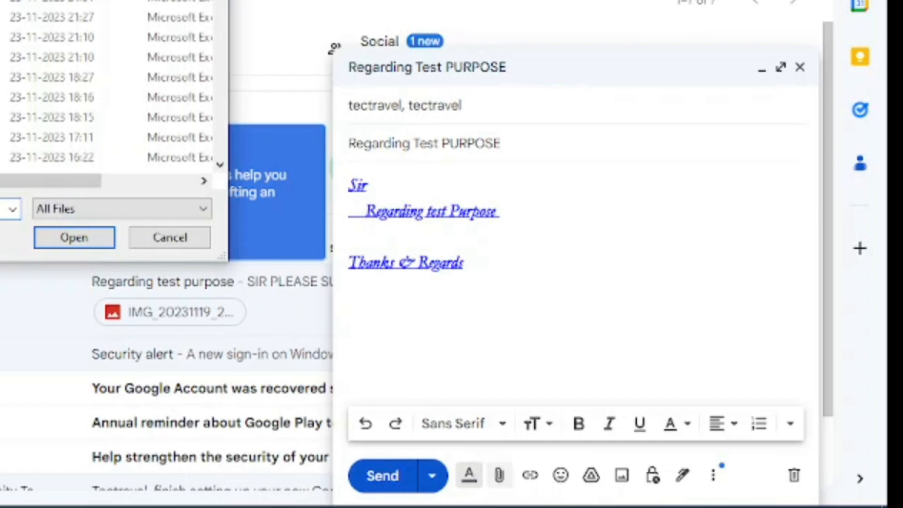
scroll(106, 80, down, 7)
scroll(107, 80, up, 7)
scroll(106, 80, down, 6)
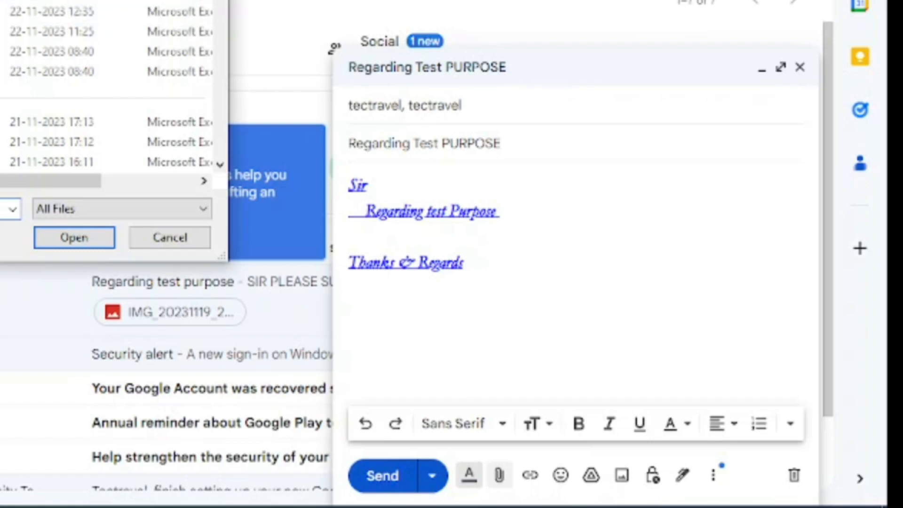
scroll(106, 81, down, 15)
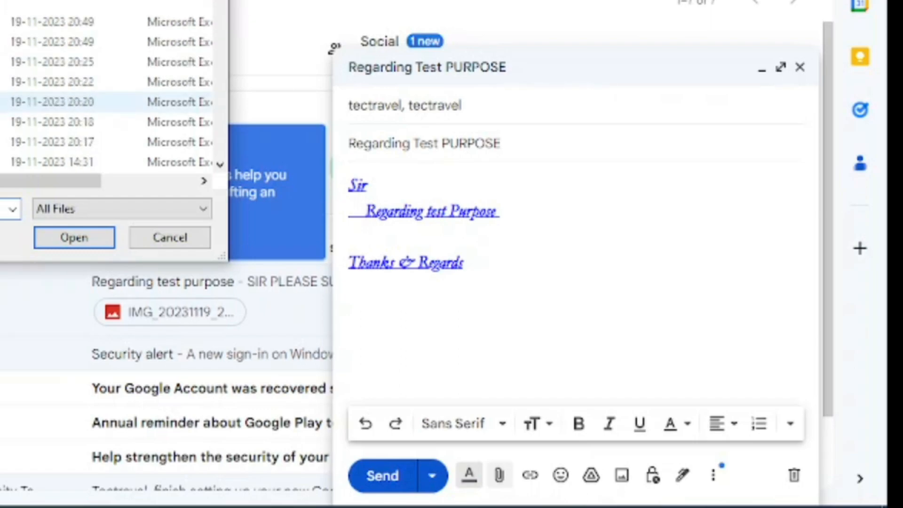
scroll(106, 81, down, 15)
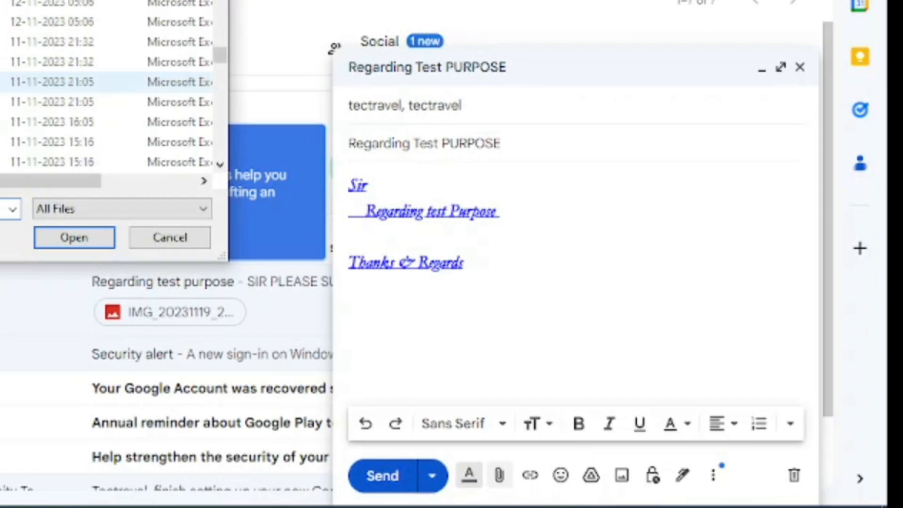
scroll(106, 89, down, 15)
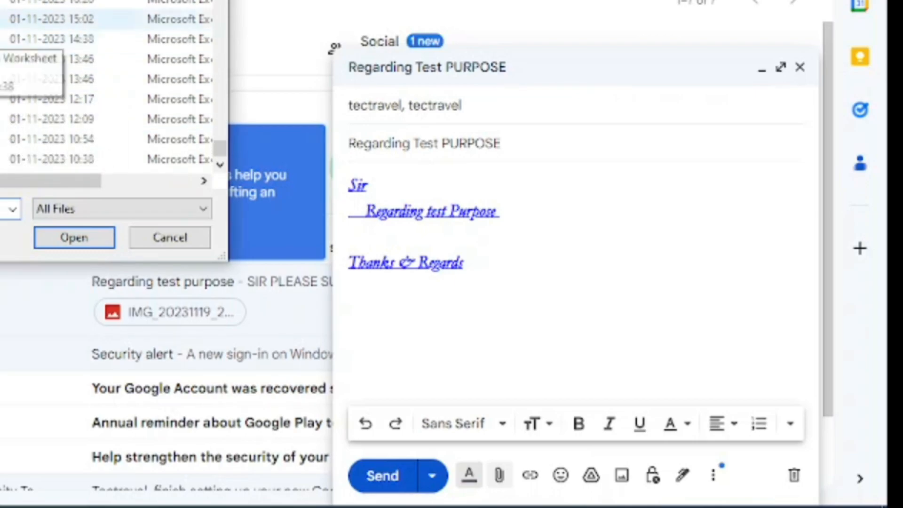
scroll(106, 79, up, 10)
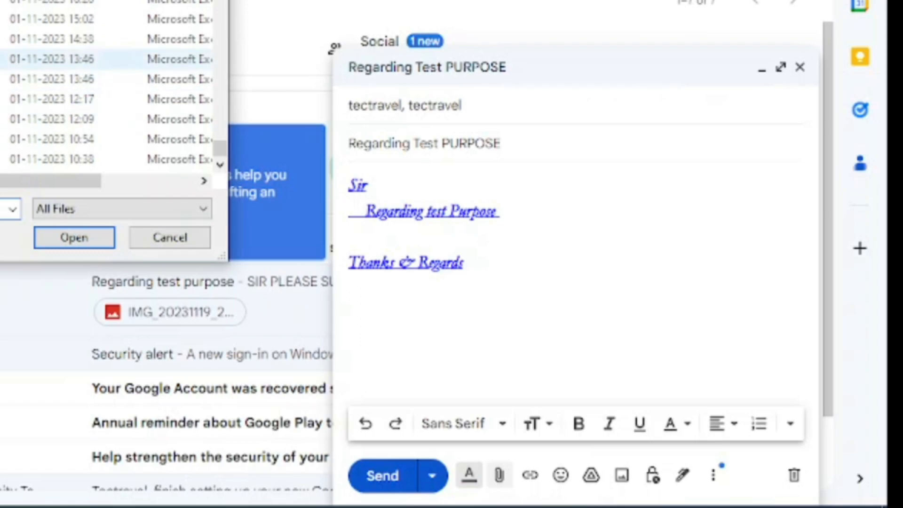
scroll(106, 75, up, 5)
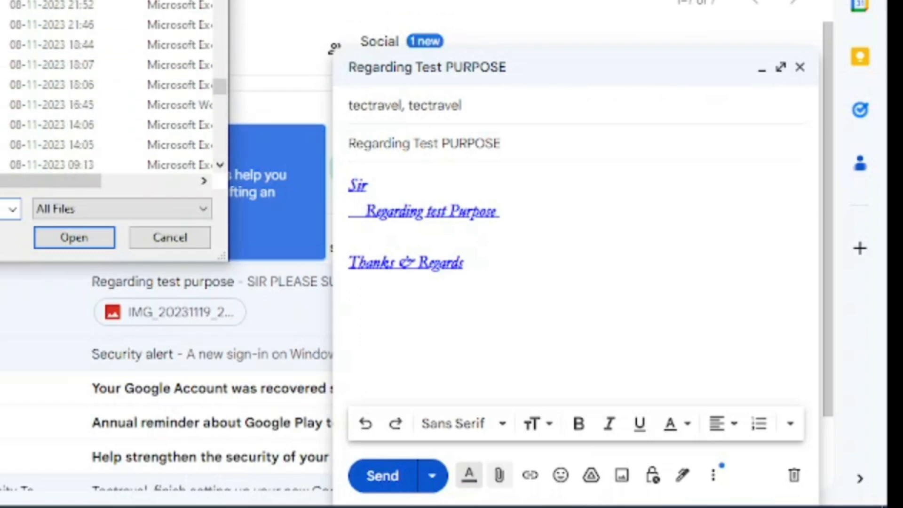
double_click(106, 76)
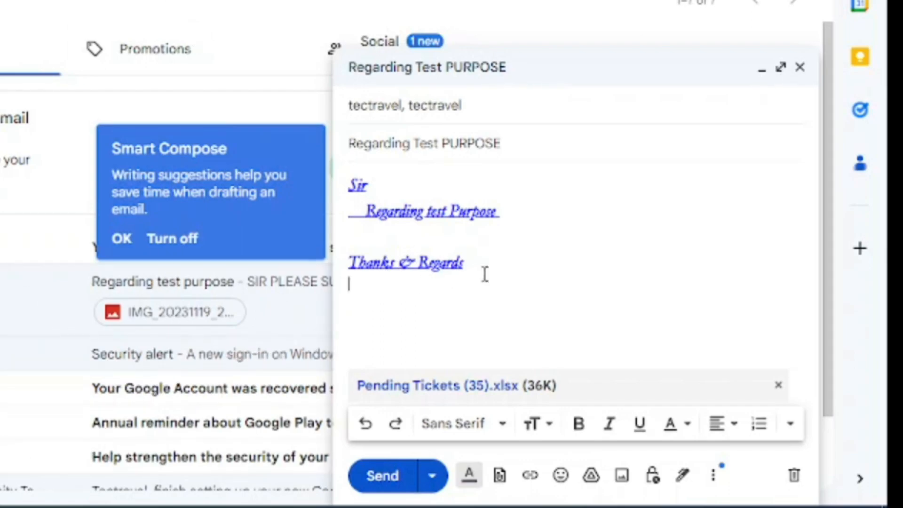
- Paste the copied text "FTTH on the existing Gpon Network" below the closing line and delete it again
right_click(361, 288)
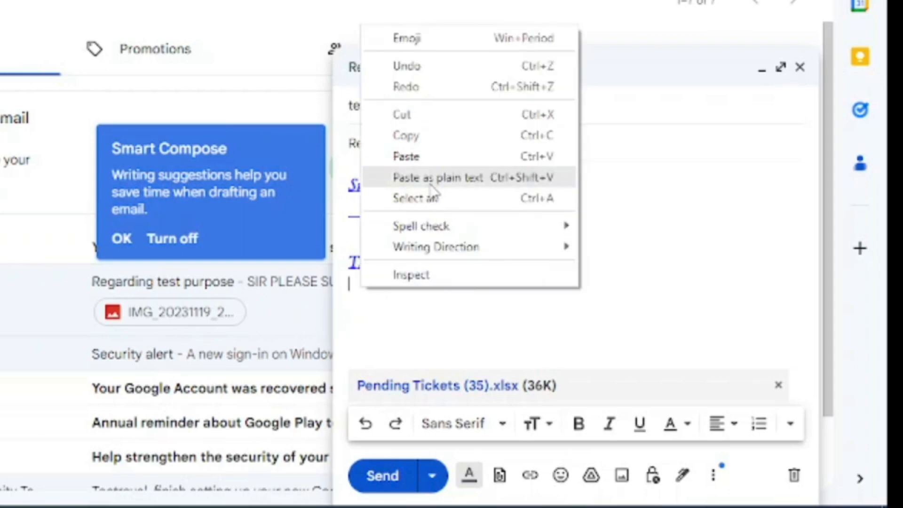
click(434, 163)
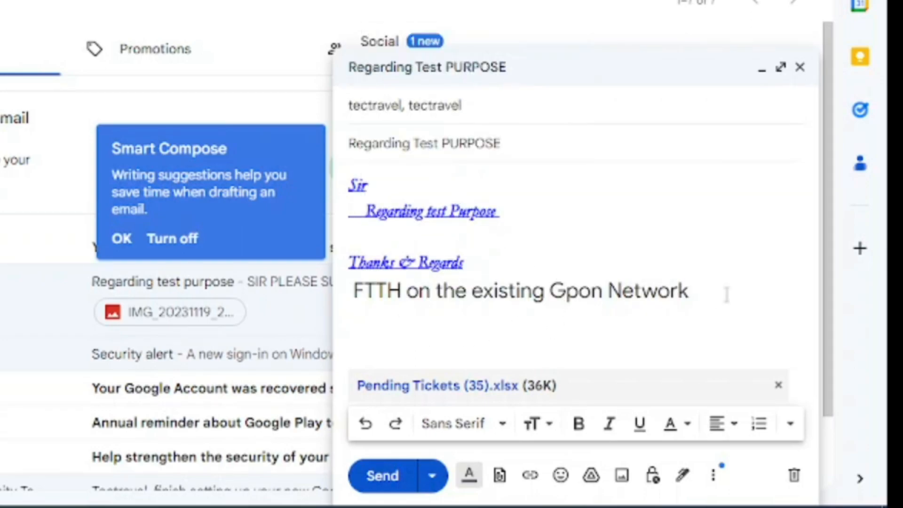
drag(721, 288, 347, 291)
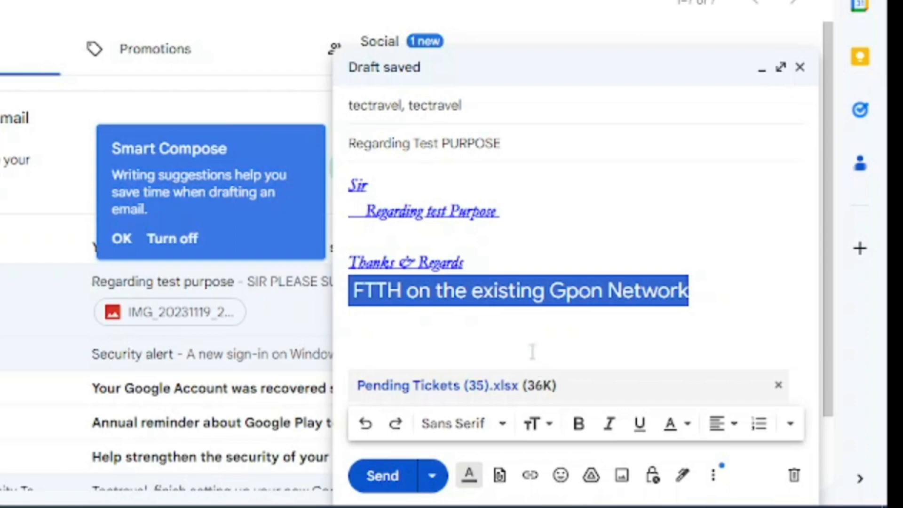
key(BackSpace)
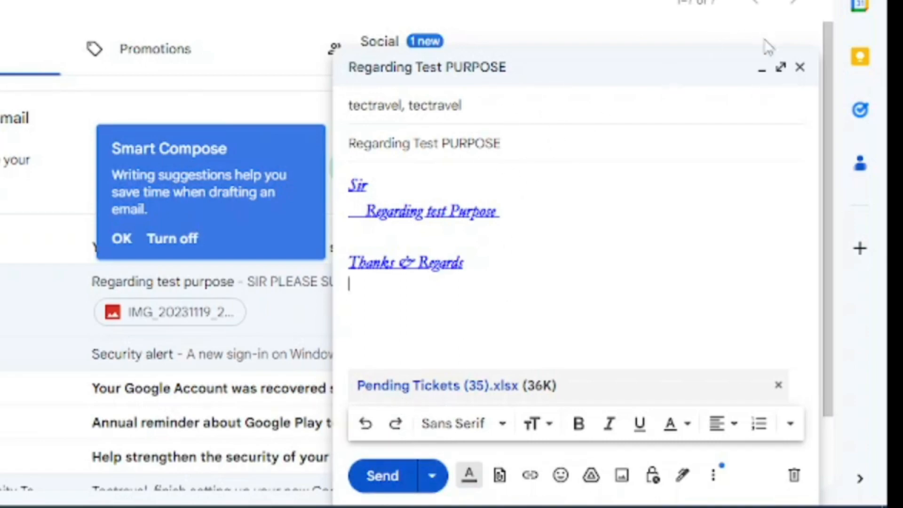
- Open the scheduled sending options for the message and dismiss the Smart Compose tip covering them
click(432, 478)
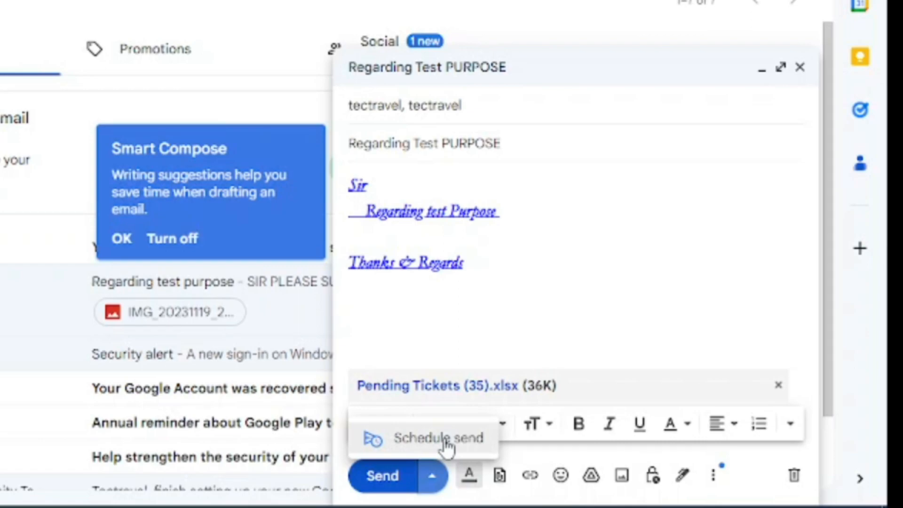
click(432, 480)
click(432, 480)
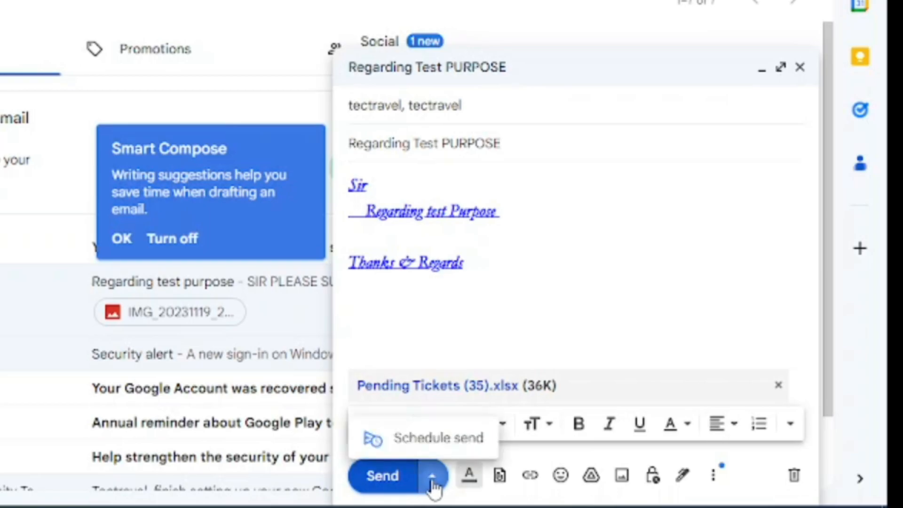
click(450, 439)
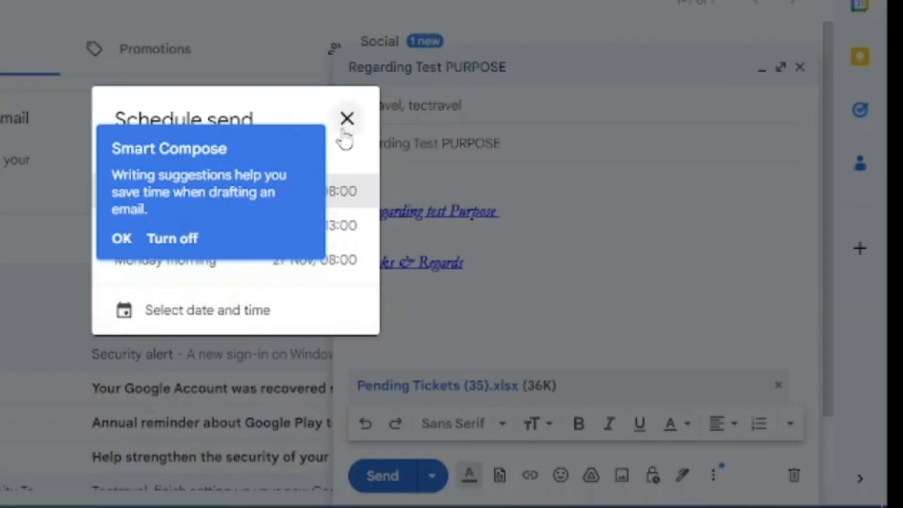
click(123, 240)
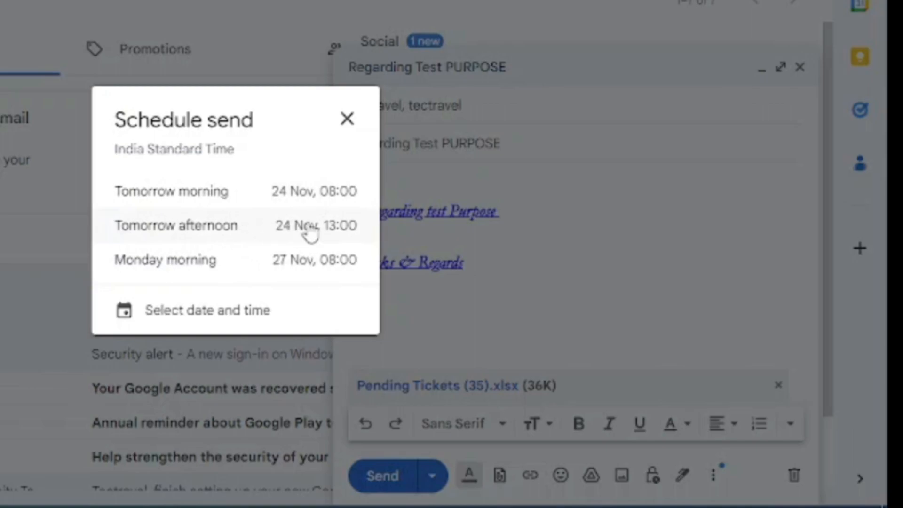
- Choose a custom send time of 24 Nov 2023 at 10:56, and cancel the scheduling
click(219, 319)
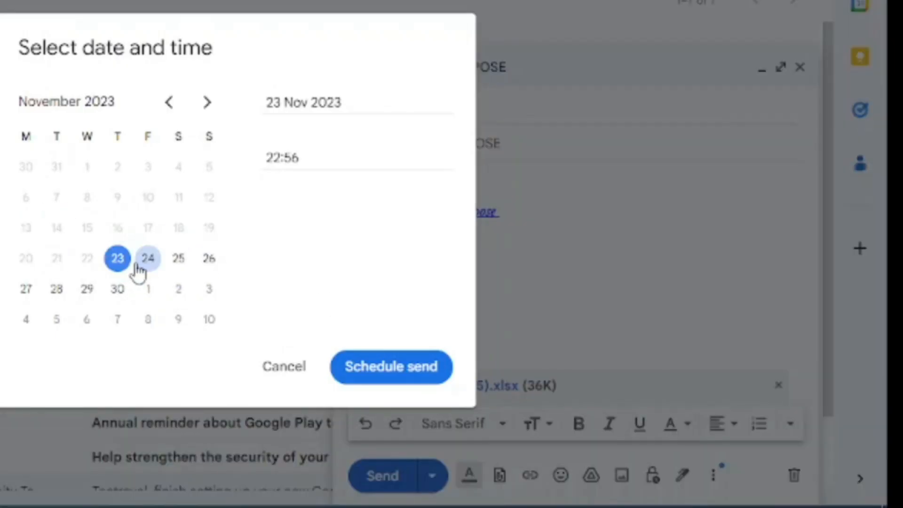
click(146, 268)
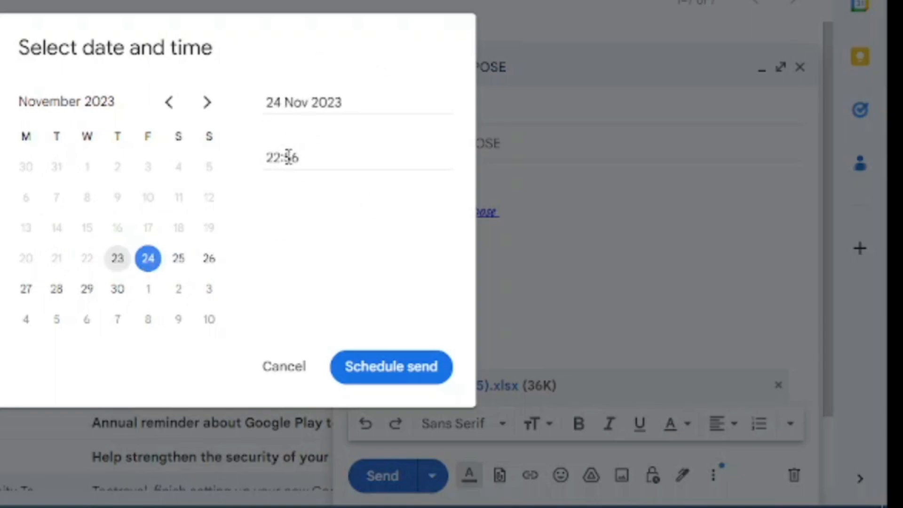
key(BackSpace)
key(BackSpace)
text(10)
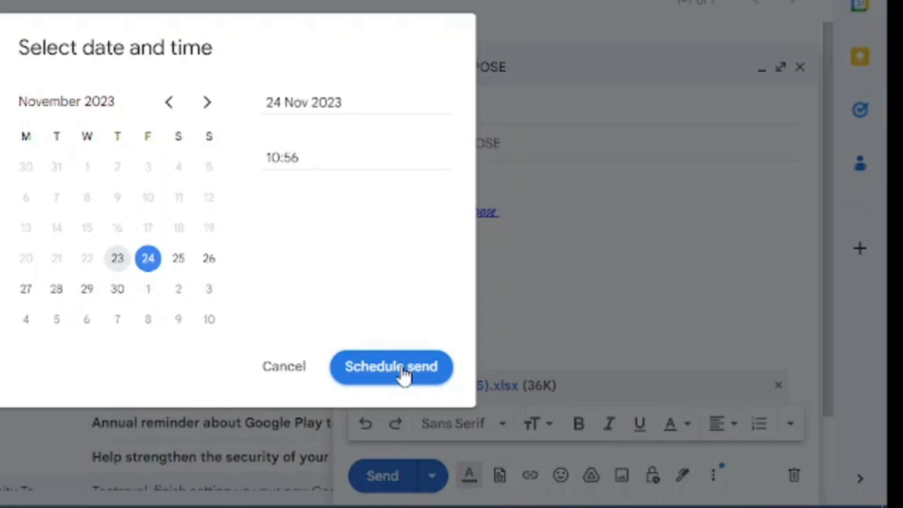
click(288, 367)
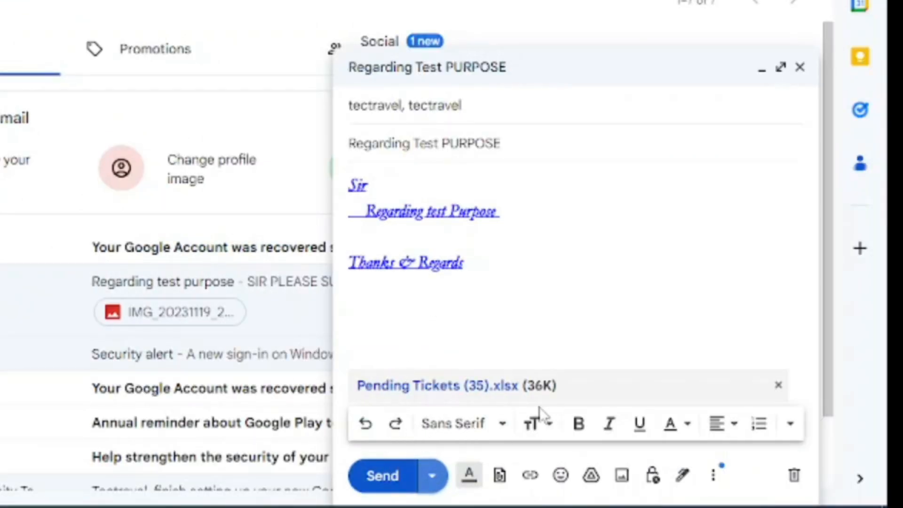
- Send the message and check the received "Regarding Test PURPOSE" email, returning to the inbox
click(539, 481)
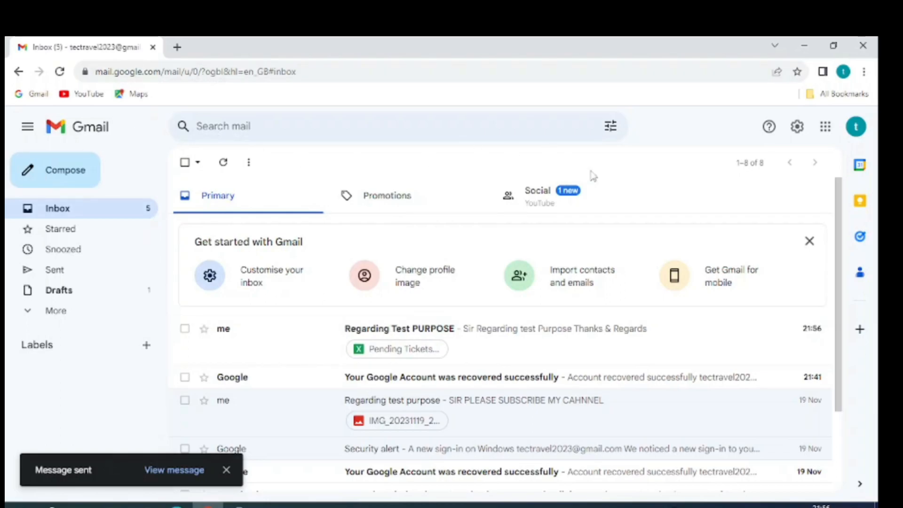
click(420, 333)
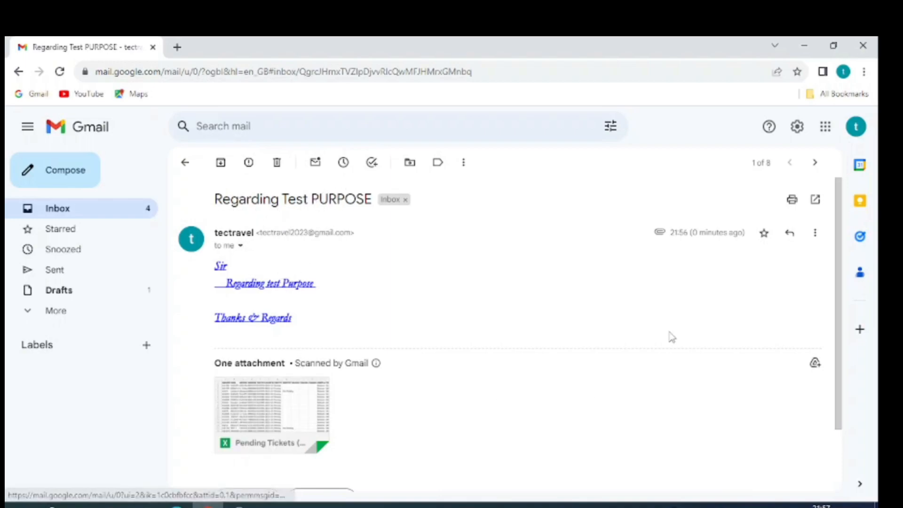
click(79, 212)
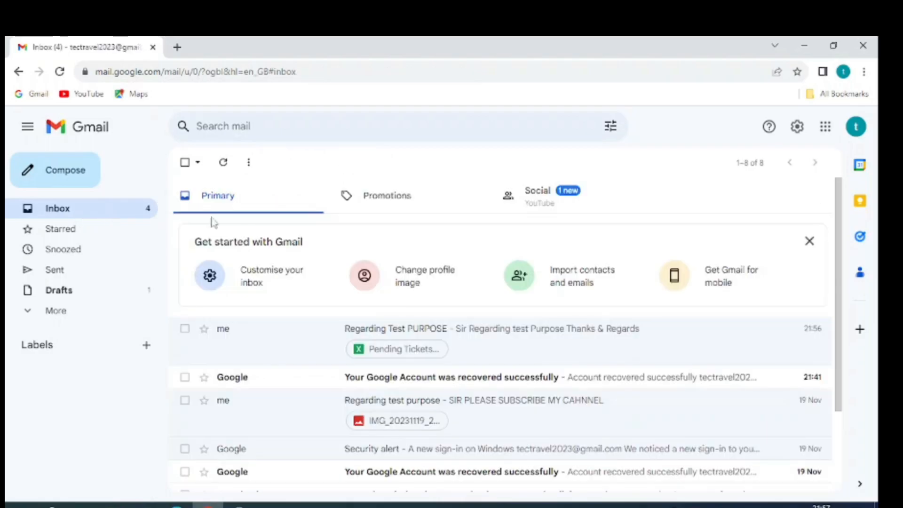